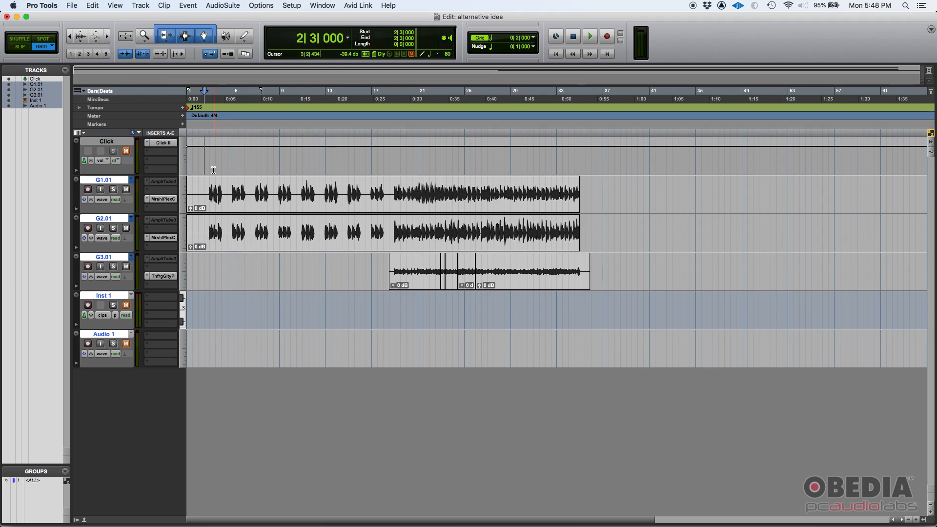
Check the Always Display Marker Colors option in the Display preferences and accept the settings
{"action": "key", "text": "Return"}
{"action": "left_click", "coordinate": [42, 7]}
{"action": "left_click", "coordinate": [53, 32]}
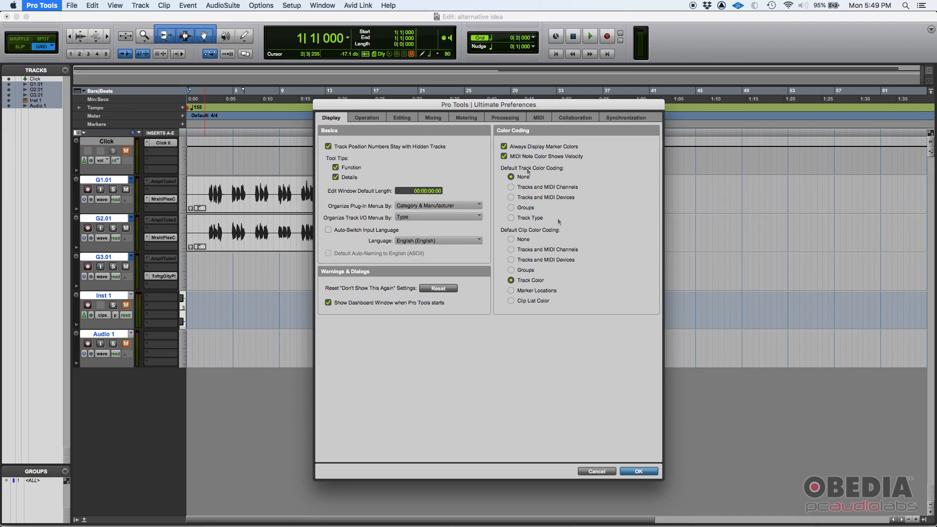
{"action": "left_click", "coordinate": [638, 472]}
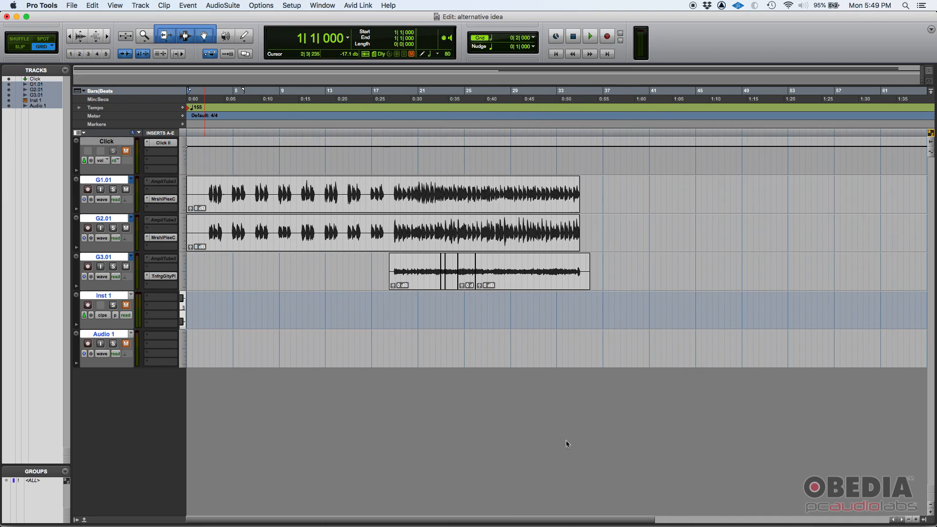
Create a marker named START at bar 1, the beginning of the session
{"action": "left_click", "coordinate": [208, 191]}
{"action": "key", "text": "Return"}
{"action": "left_click", "coordinate": [183, 124]}
{"action": "left_click_drag", "start_coordinate": [511, 101], "coordinate": [758, 189]}
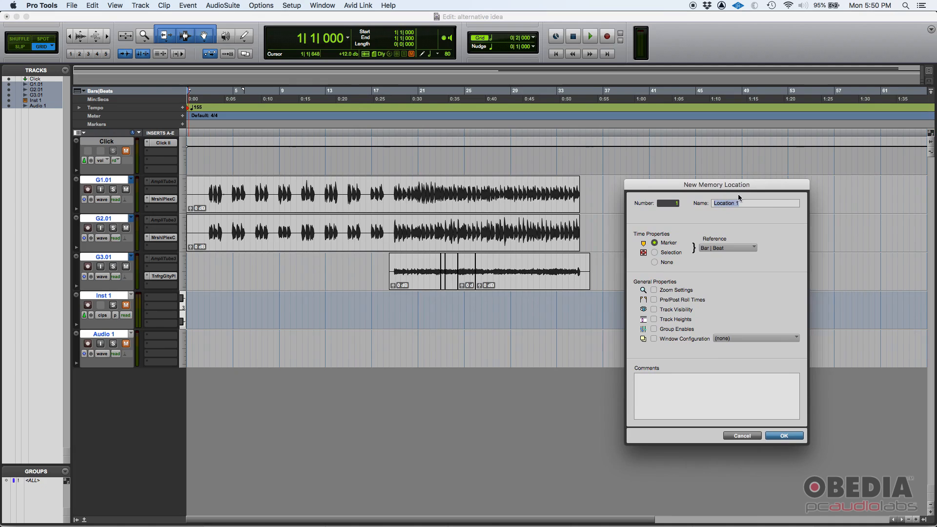
{"action": "left_click", "coordinate": [758, 203]}
{"action": "key", "text": "super+a"}
{"action": "key", "text": "BackSpace"}
{"action": "type", "text": "START"}
{"action": "left_click", "coordinate": [783, 435]}
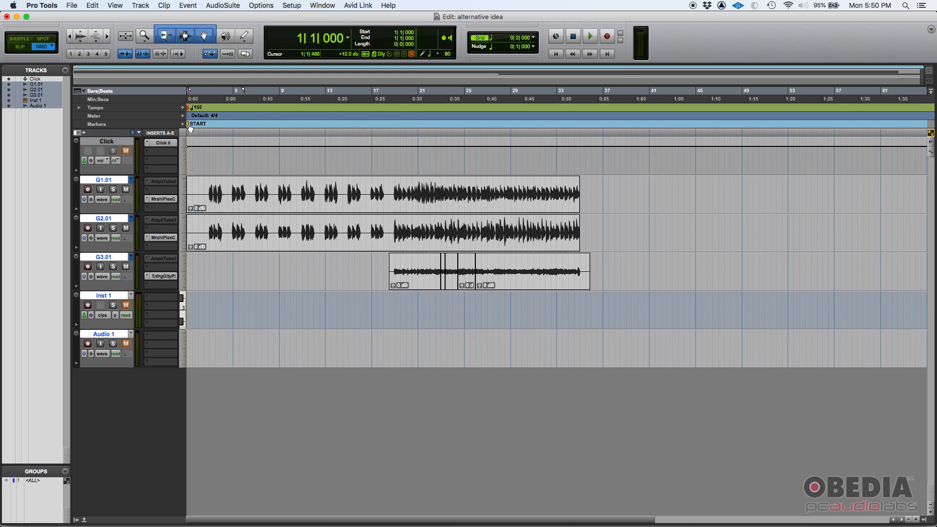
Add a marker named VERSE 1 at bar 3, where the first guitar hits begin
{"action": "left_click", "coordinate": [210, 188]}
{"action": "key", "text": "super+bracketright"}
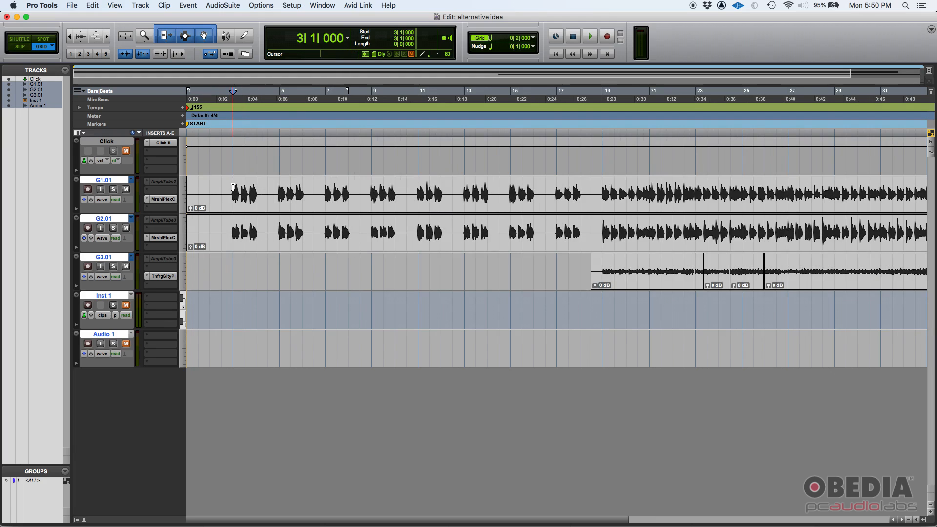
{"action": "left_click", "coordinate": [290, 186]}
{"action": "left_click", "coordinate": [233, 188]}
{"action": "left_click", "coordinate": [183, 125]}
{"action": "type", "text": "VERSE 1"}
{"action": "key", "text": "Return"}
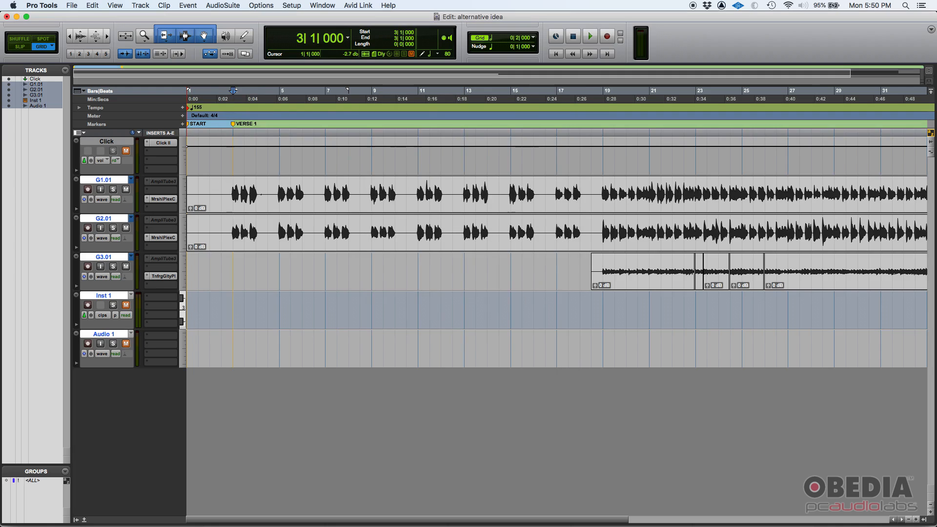
Add a marker named CHORUS 1 at bar 19, where the continuous guitar part begins
{"action": "key", "text": "r"}
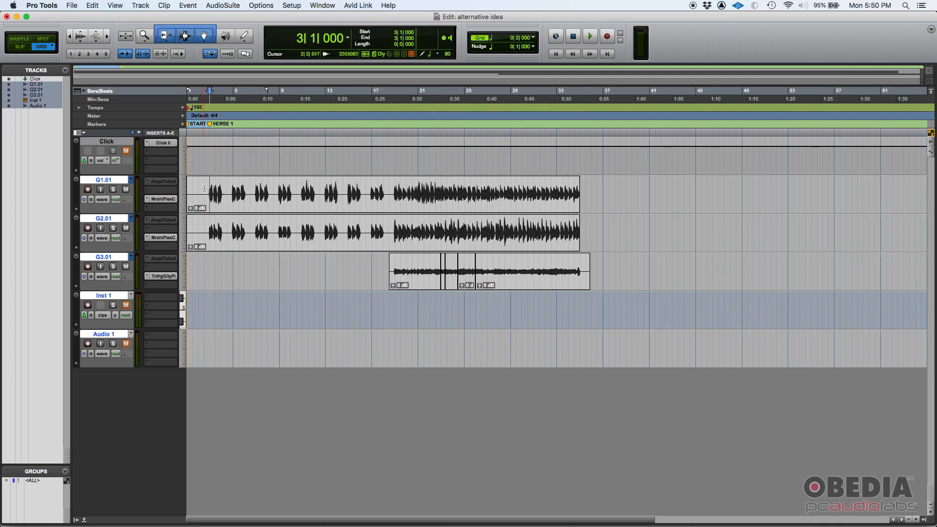
{"action": "left_click_drag", "start_coordinate": [211, 193], "coordinate": [580, 271]}
{"action": "left_click", "coordinate": [393, 187]}
{"action": "left_click", "coordinate": [391, 182]}
{"action": "left_click_drag", "start_coordinate": [394, 192], "coordinate": [566, 200]}
{"action": "left_click", "coordinate": [405, 195]}
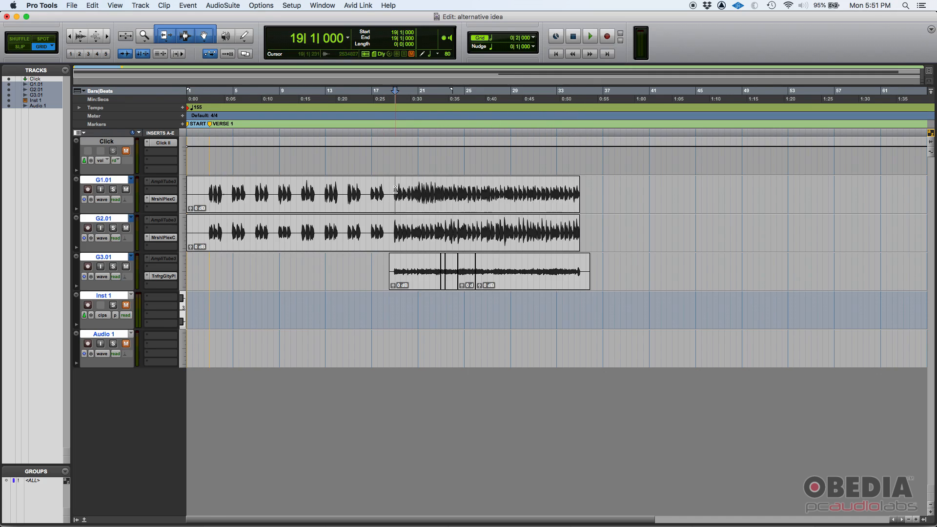
{"action": "key", "text": "super+bracketright"}
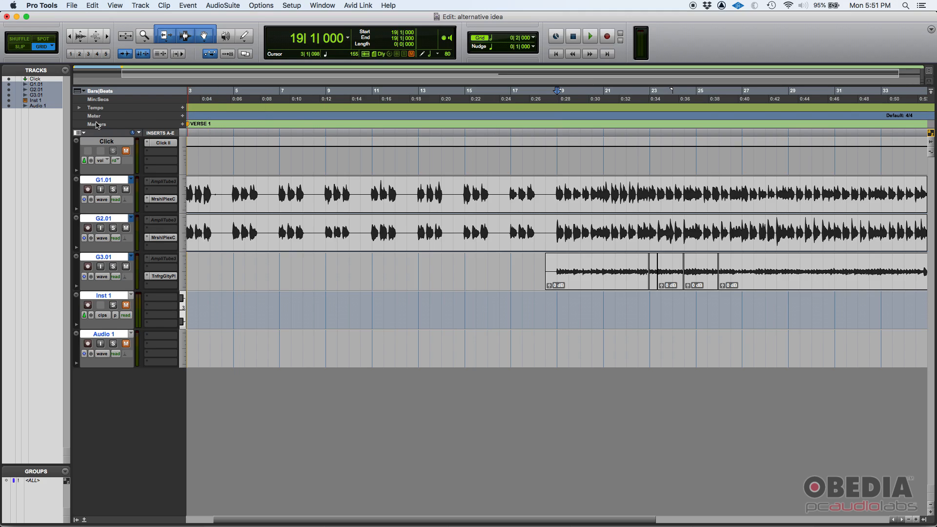
{"action": "left_click", "coordinate": [183, 126]}
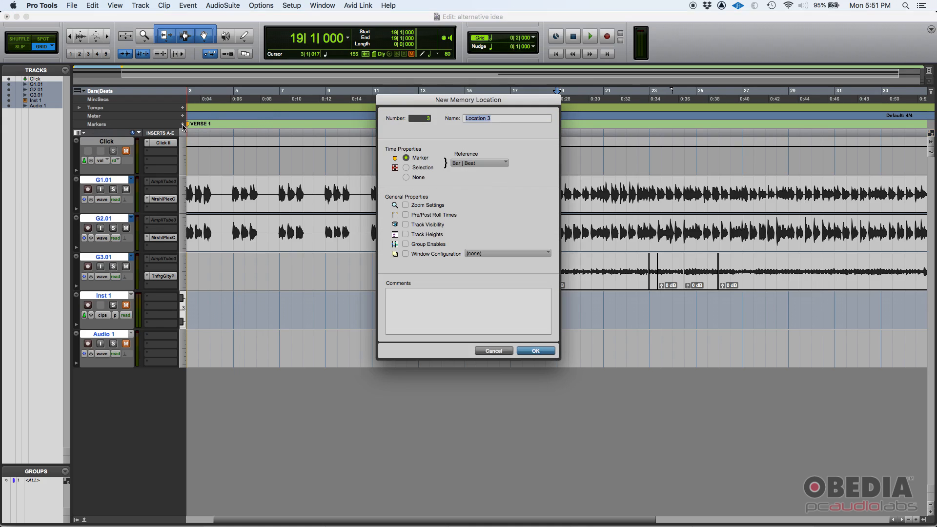
{"action": "type", "text": "CHORS"}
{"action": "left_click", "coordinate": [541, 352]}
Add a marker named TURN at bar 35, at the end of the G1.01 and G2.01 guitar clips
{"action": "key", "text": "r"}
{"action": "key", "text": "r"}
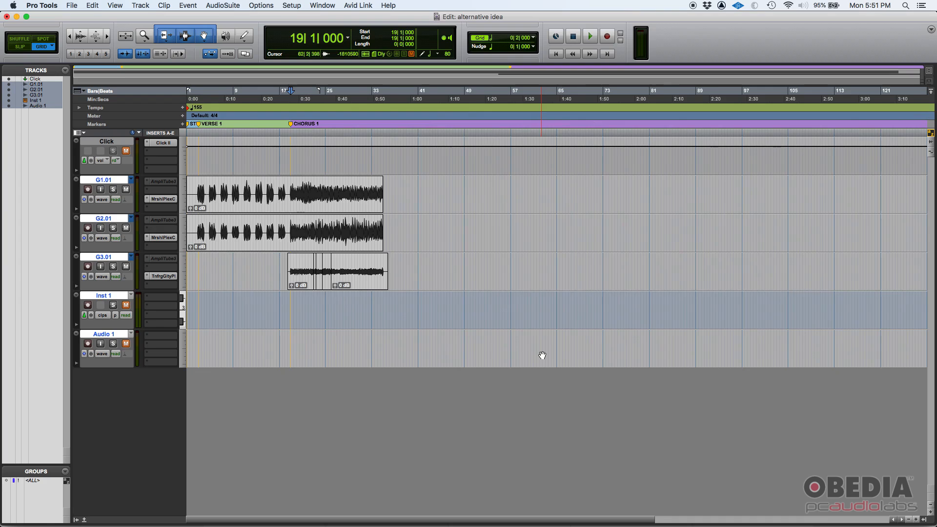
{"action": "key", "text": "t"}
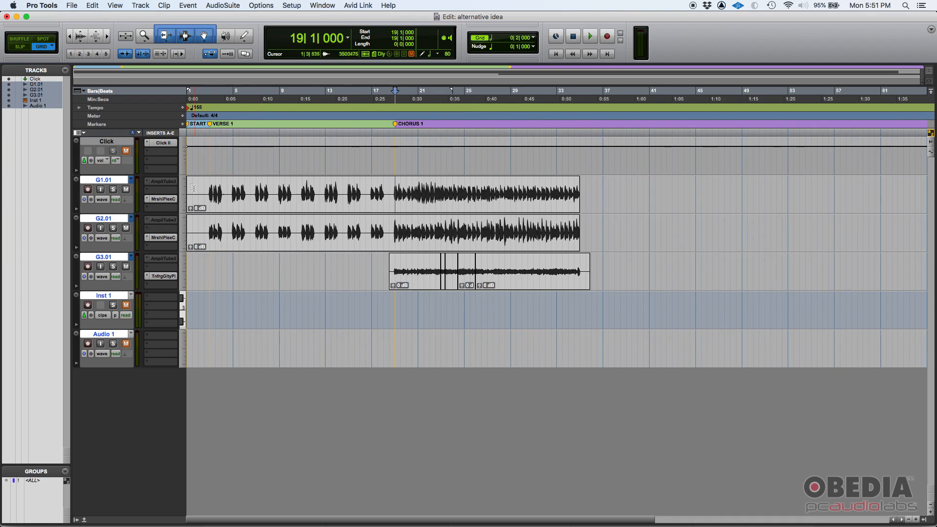
{"action": "left_click", "coordinate": [210, 189]}
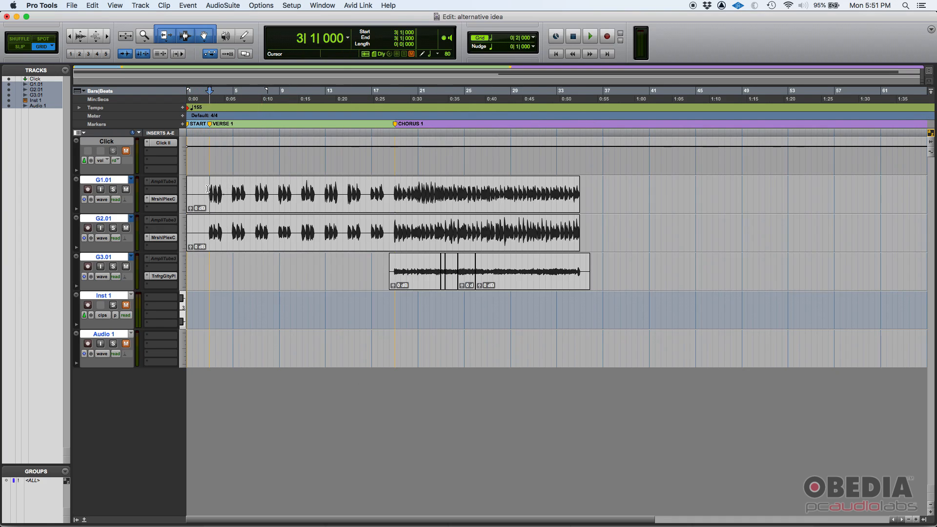
{"action": "left_click", "coordinate": [396, 189]}
{"action": "left_click", "coordinate": [583, 189]}
{"action": "key", "text": "super+bracketright"}
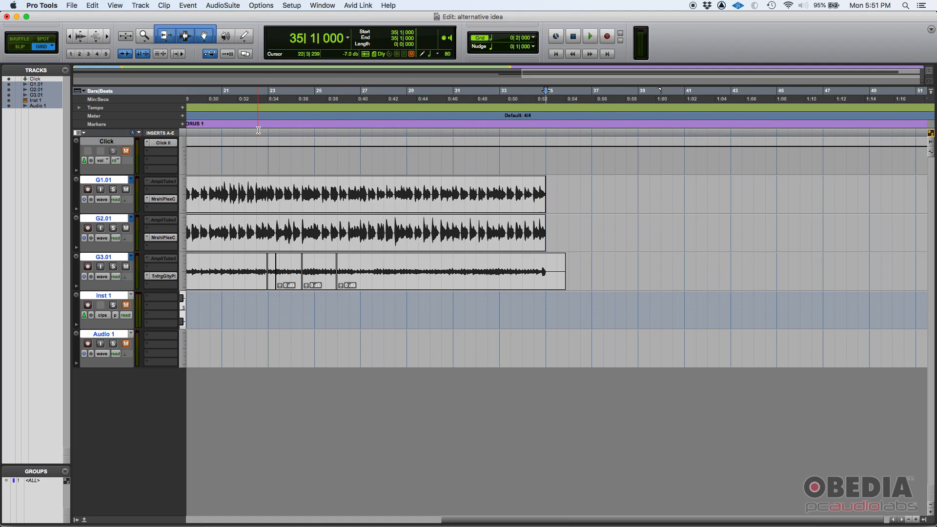
{"action": "left_click", "coordinate": [183, 125]}
{"action": "type", "text": "TURN"}
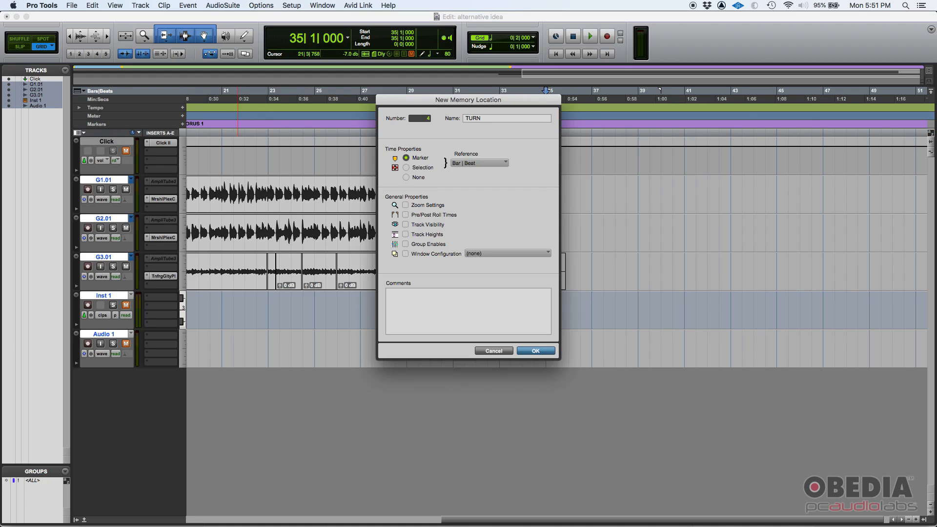
{"action": "key", "text": "Return"}
Move the playback position between the CHORUS 1, VERSE 1 and TURN markers in the Markers ruler, ending on VERSE 1
{"action": "key", "text": "r"}
{"action": "key", "text": "r"}
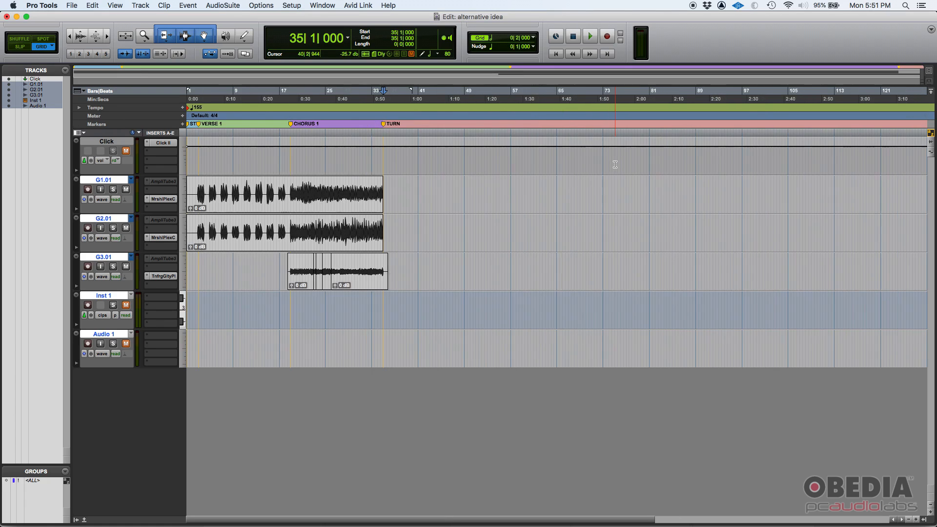
{"action": "key", "text": "t"}
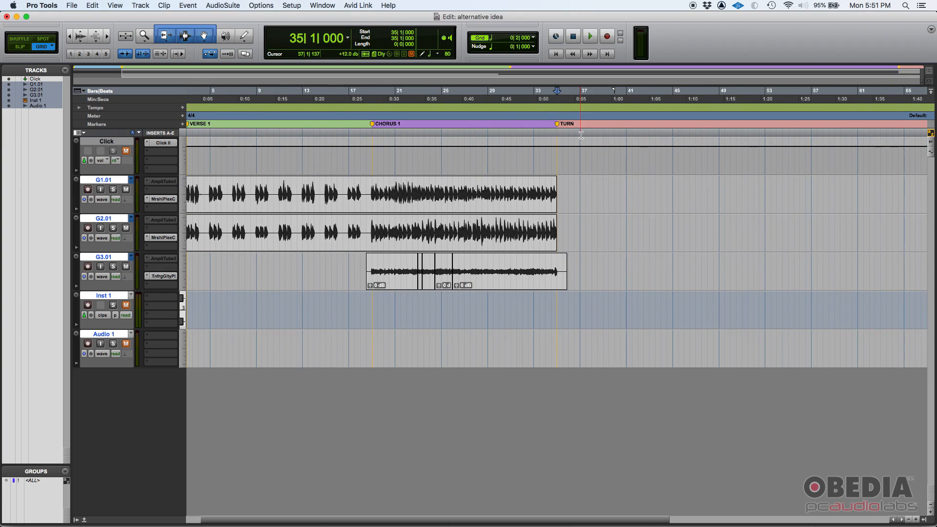
{"action": "left_click", "coordinate": [373, 125]}
{"action": "scroll", "coordinate": [330, 176], "scroll_direction": "left", "scroll_amount": 5}
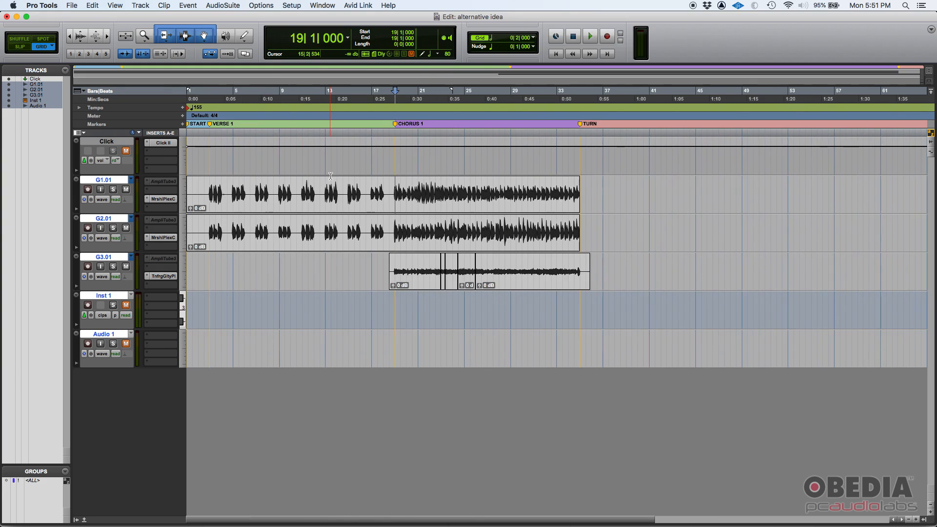
{"action": "left_click", "coordinate": [213, 127]}
{"action": "left_click", "coordinate": [396, 127]}
{"action": "left_click", "coordinate": [581, 126]}
{"action": "left_click", "coordinate": [396, 125]}
{"action": "left_click", "coordinate": [211, 125]}
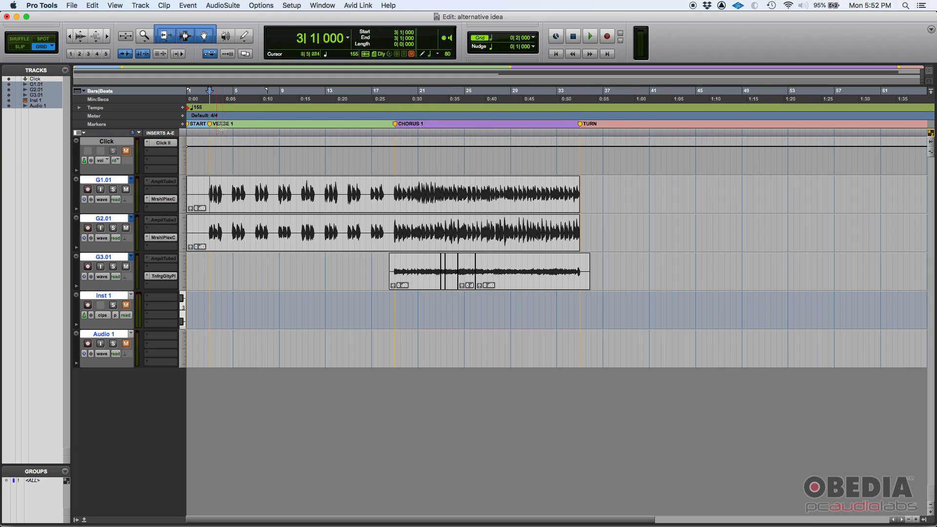
Open the Memory Locations window, move it to the empty area beyond the clips and make it taller
{"action": "left_click", "coordinate": [322, 5]}
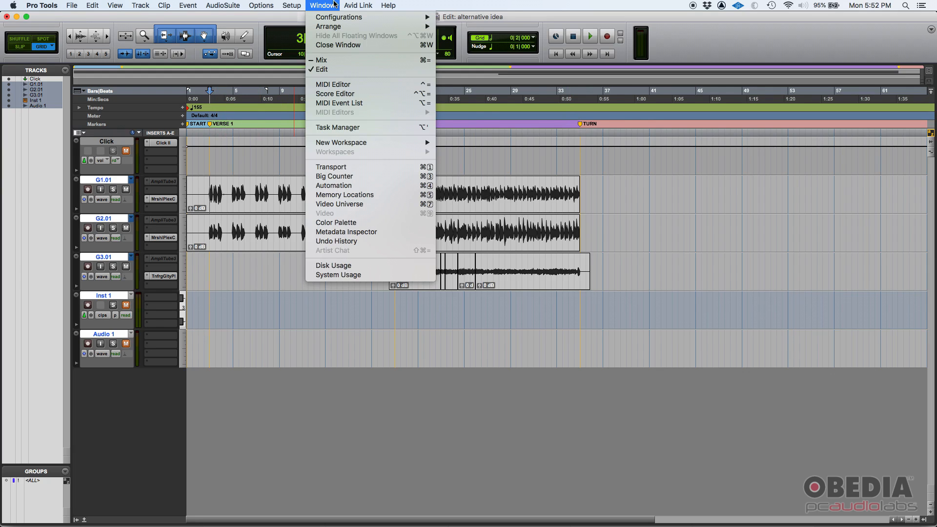
{"action": "left_click", "coordinate": [372, 195]}
{"action": "left_click_drag", "start_coordinate": [230, 188], "coordinate": [706, 155]}
{"action": "left_click_drag", "start_coordinate": [776, 229], "coordinate": [776, 284]}
Recall the START, VERSE 1, CHORUS 1 and TURN locations from the Memory Locations list, ending on START
{"action": "left_click", "coordinate": [688, 182]}
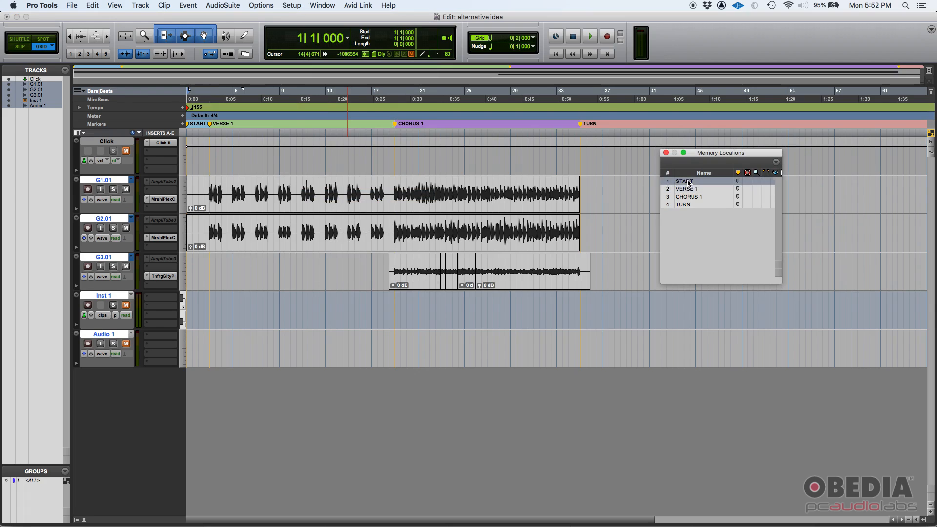
{"action": "left_click", "coordinate": [687, 190]}
{"action": "left_click", "coordinate": [686, 197]}
{"action": "left_click", "coordinate": [685, 206]}
{"action": "left_click", "coordinate": [685, 197]}
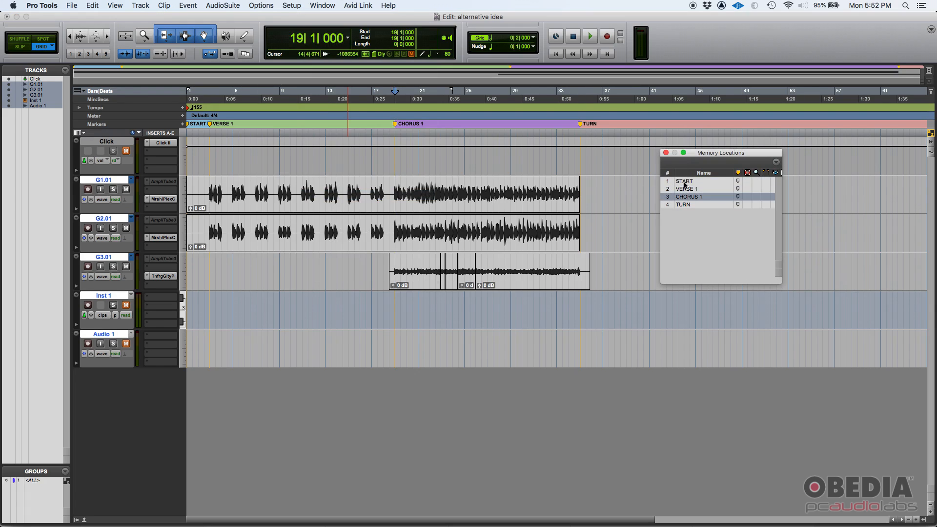
{"action": "left_click", "coordinate": [684, 182]}
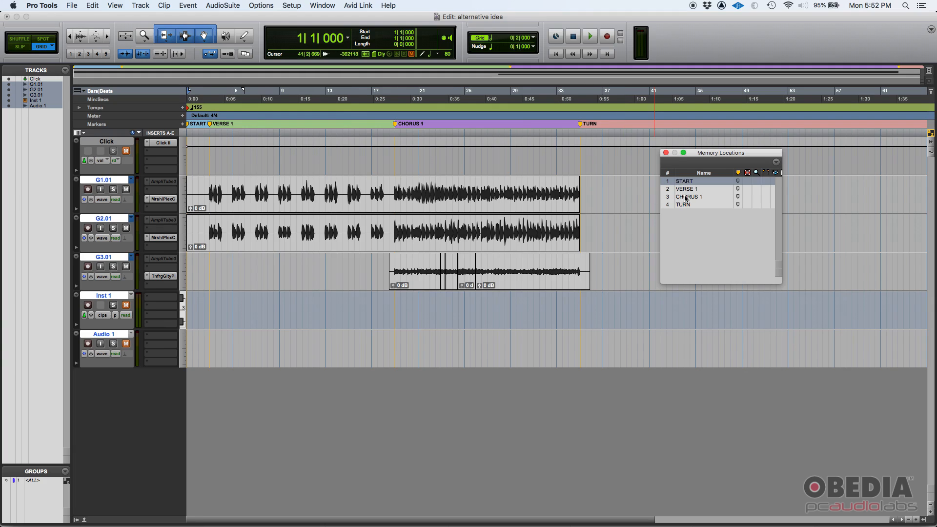
{"action": "left_click", "coordinate": [690, 197]}
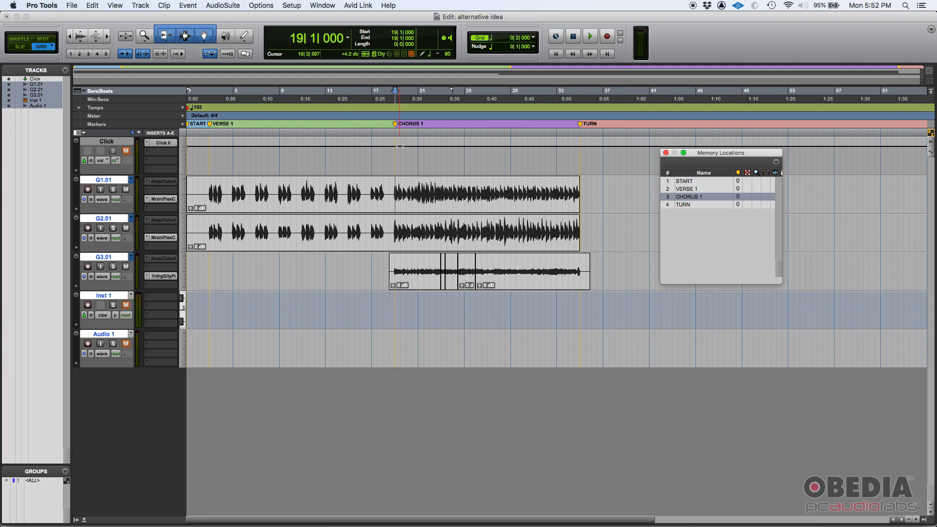
{"action": "left_click", "coordinate": [699, 204]}
{"action": "left_click", "coordinate": [687, 197]}
{"action": "left_click", "coordinate": [688, 189]}
{"action": "left_click", "coordinate": [688, 181]}
{"action": "left_click", "coordinate": [687, 190]}
{"action": "left_click", "coordinate": [687, 197]}
{"action": "left_click", "coordinate": [687, 204]}
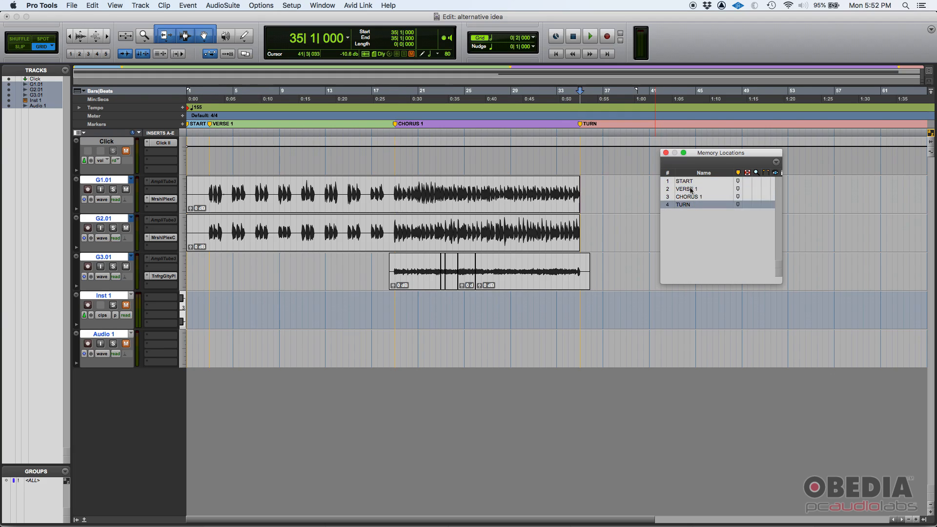
{"action": "left_click", "coordinate": [689, 182]}
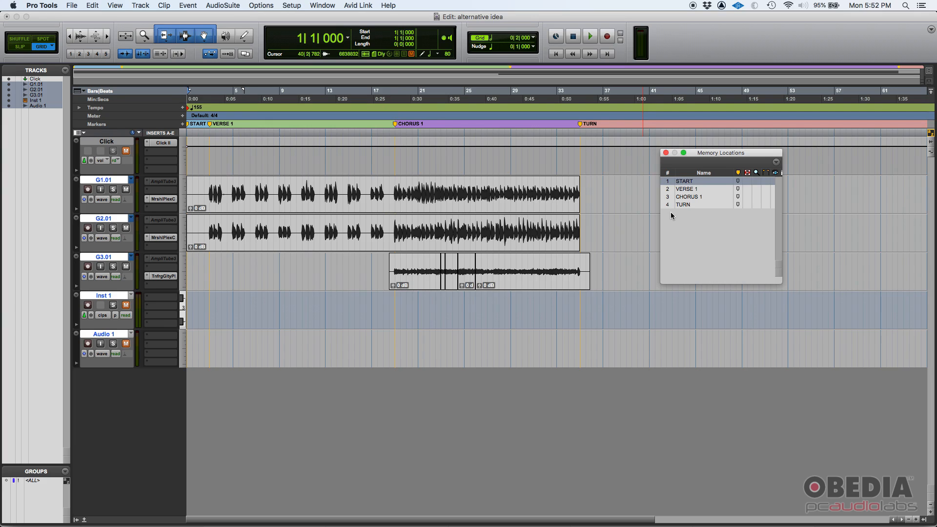
Recall memory location 3 and after it location 4 by number
{"action": "key", "text": "KP_Decimal"}
{"action": "key", "text": "KP_3"}
{"action": "key", "text": "KP_Decimal"}
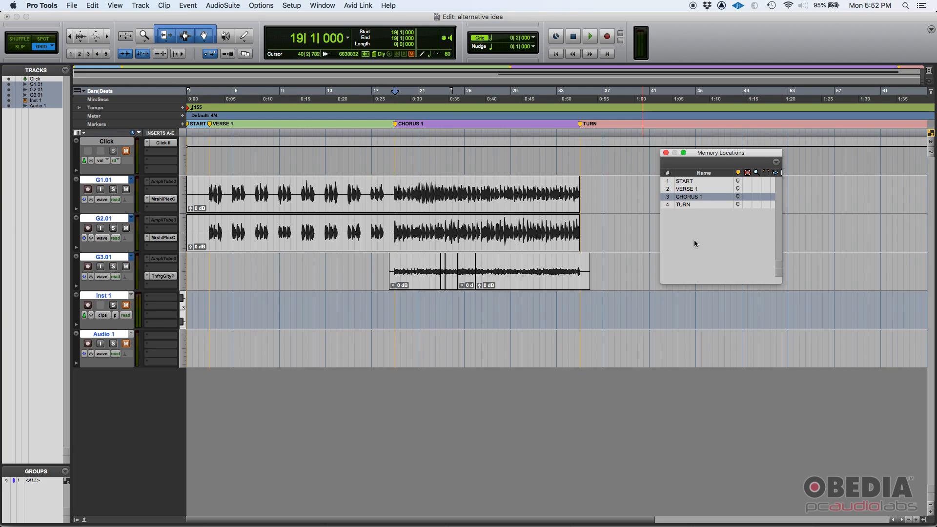
{"action": "key", "text": "KP_Decimal"}
{"action": "key", "text": "KP_4"}
{"action": "key", "text": "KP_Decimal"}
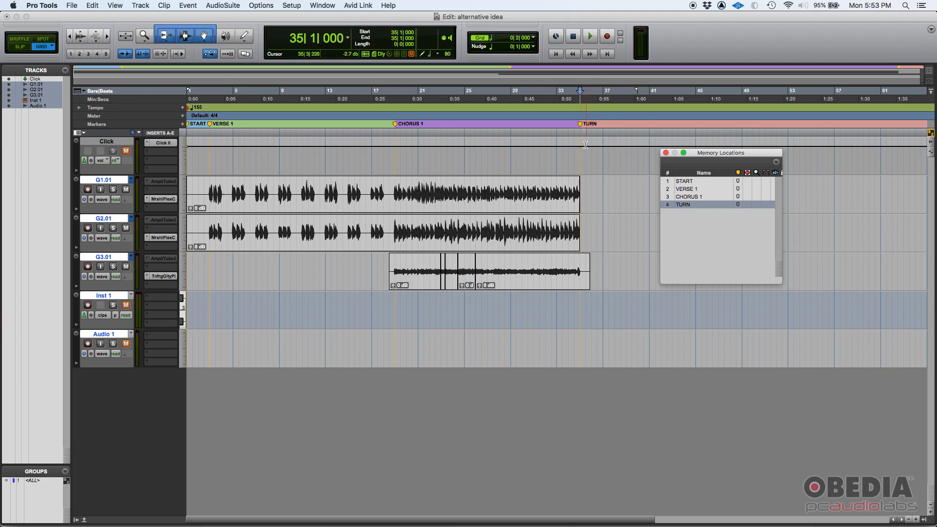
Step through all four entries in the Memory Locations list again, finish on VERSE 1, and shift the window slightly toward the clips
{"action": "left_click", "coordinate": [686, 181]}
{"action": "left_click", "coordinate": [685, 189]}
{"action": "left_click", "coordinate": [686, 197]}
{"action": "left_click", "coordinate": [685, 205]}
{"action": "left_click", "coordinate": [690, 182]}
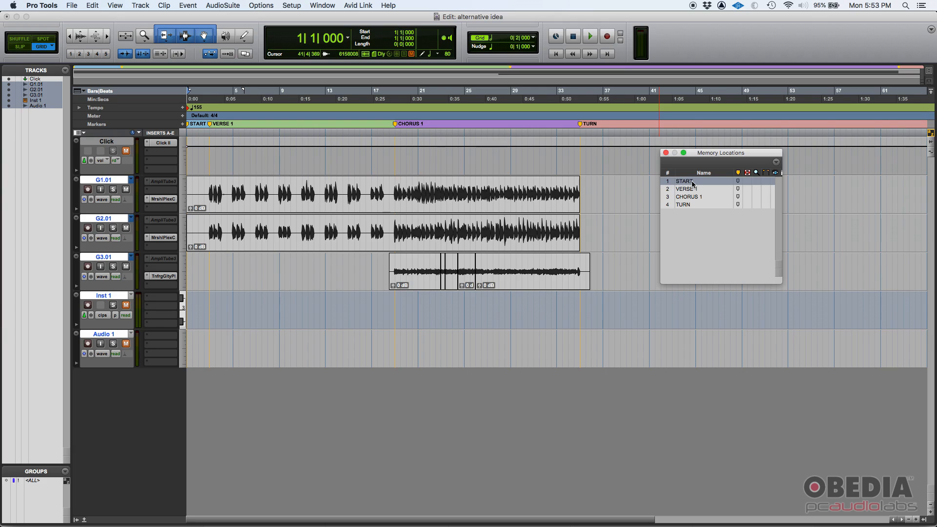
{"action": "left_click", "coordinate": [692, 190]}
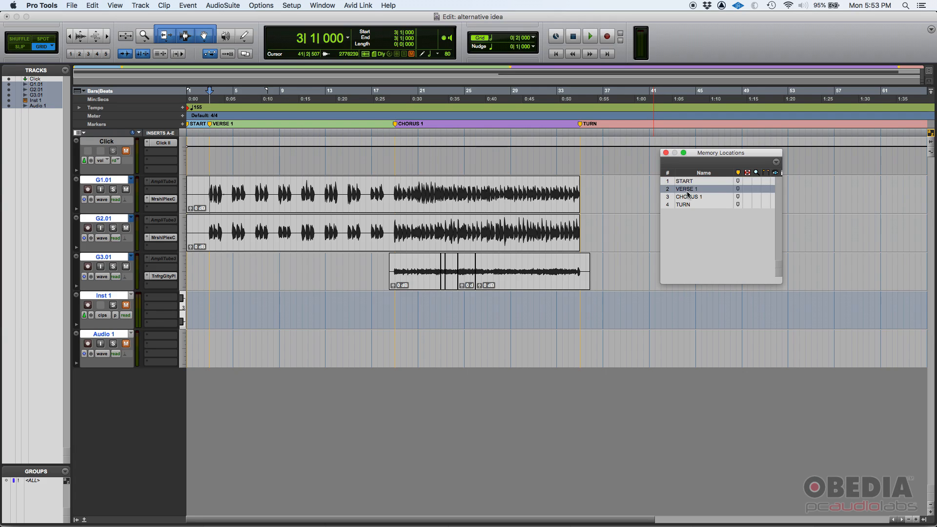
{"action": "left_click_drag", "start_coordinate": [710, 154], "coordinate": [681, 170]}
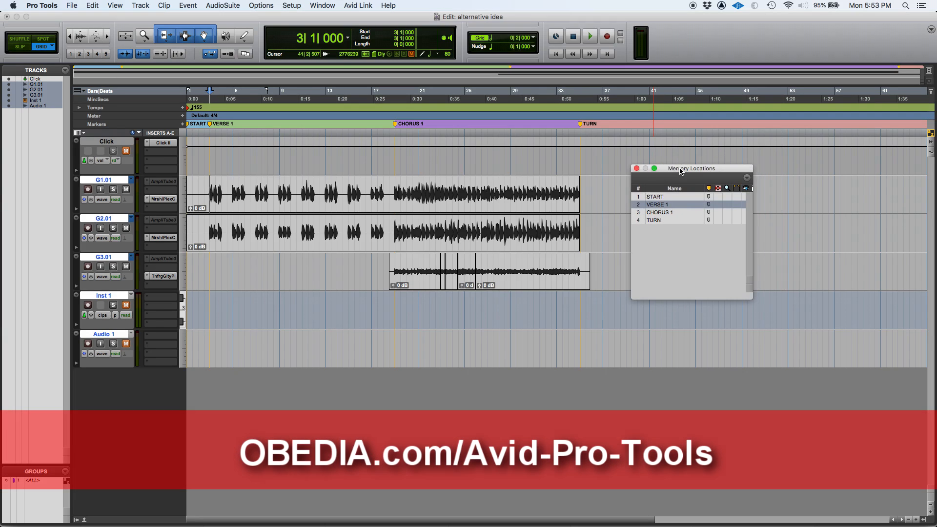